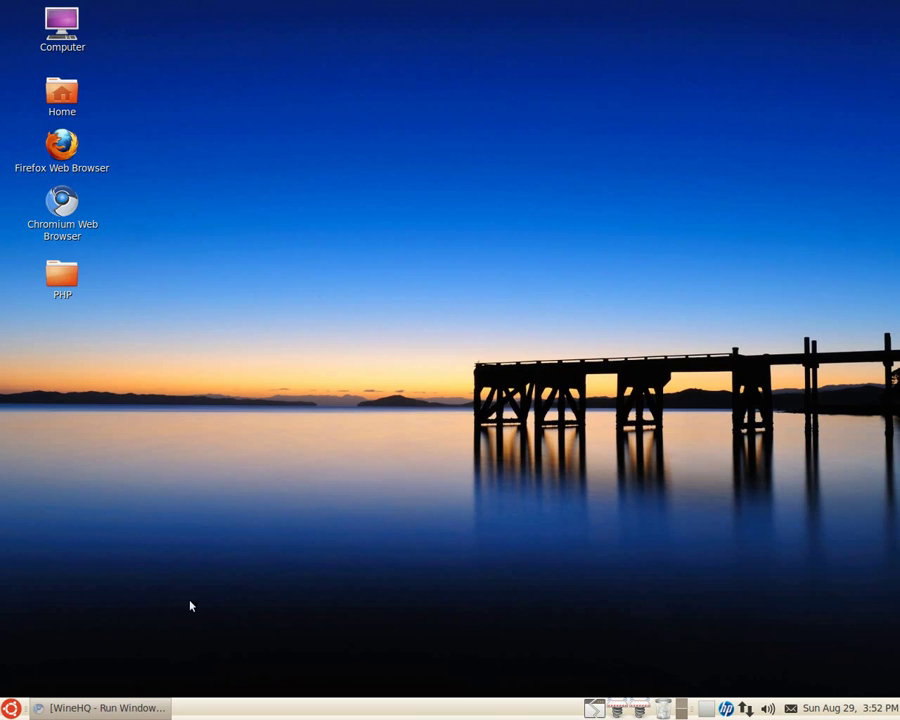
- Switch to the Chromium window, go to the WineHQ application database and search for "trine"
click(155, 708)
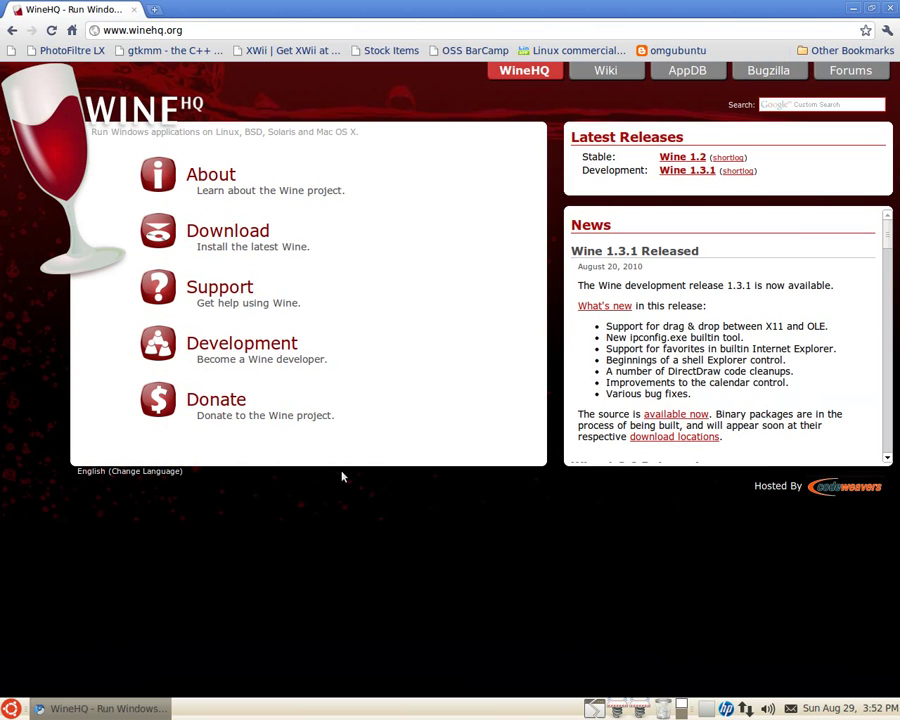
click(690, 72)
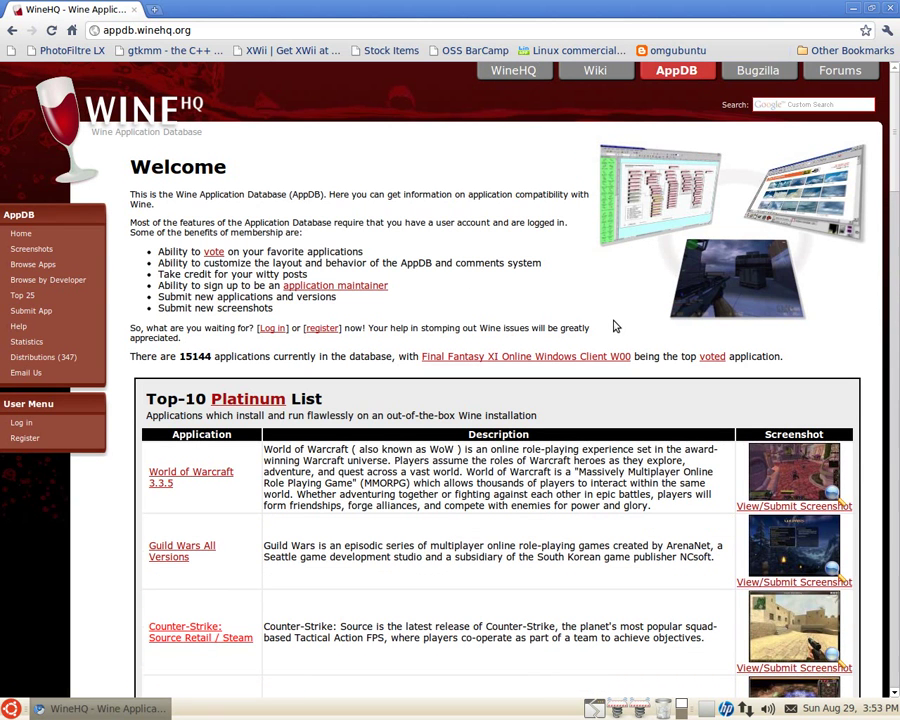
click(774, 104)
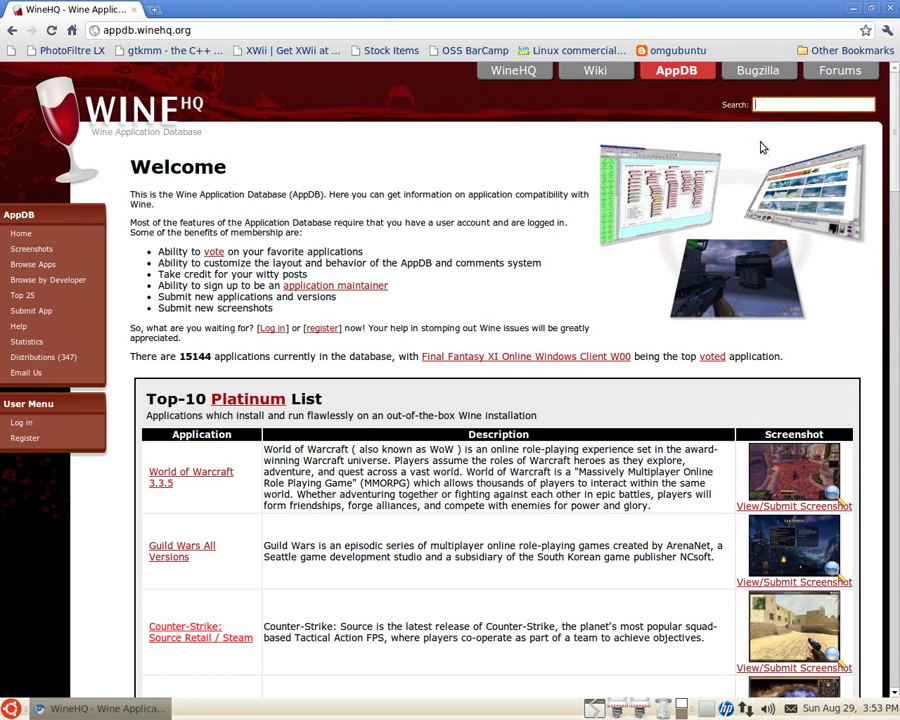
text(trine)
key(Return)
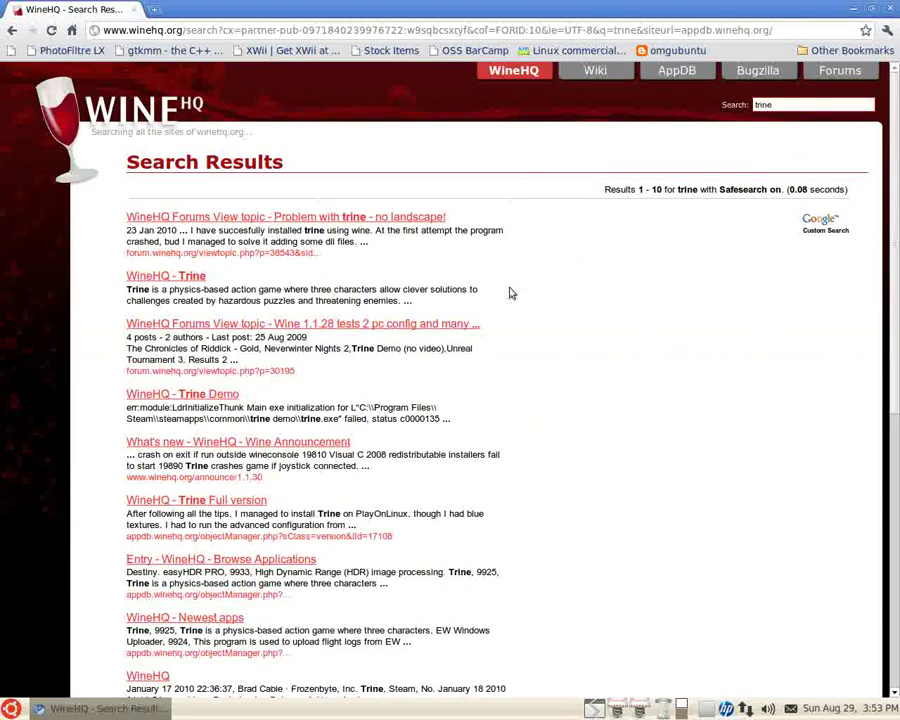
- Open the full version entry of Trine and examine the winetricks components named in its additional comments
click(200, 279)
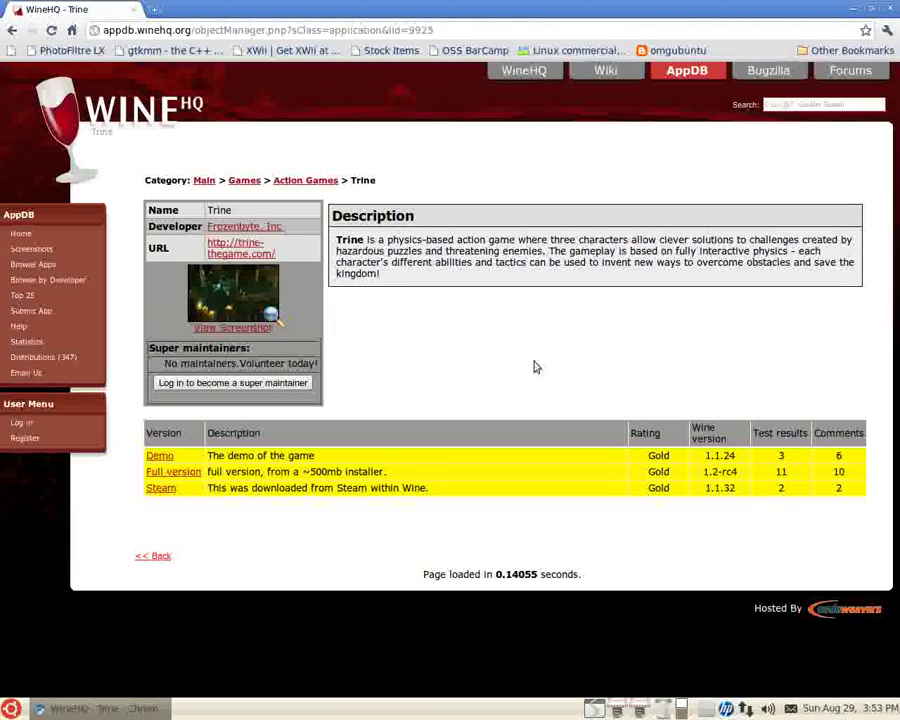
click(194, 474)
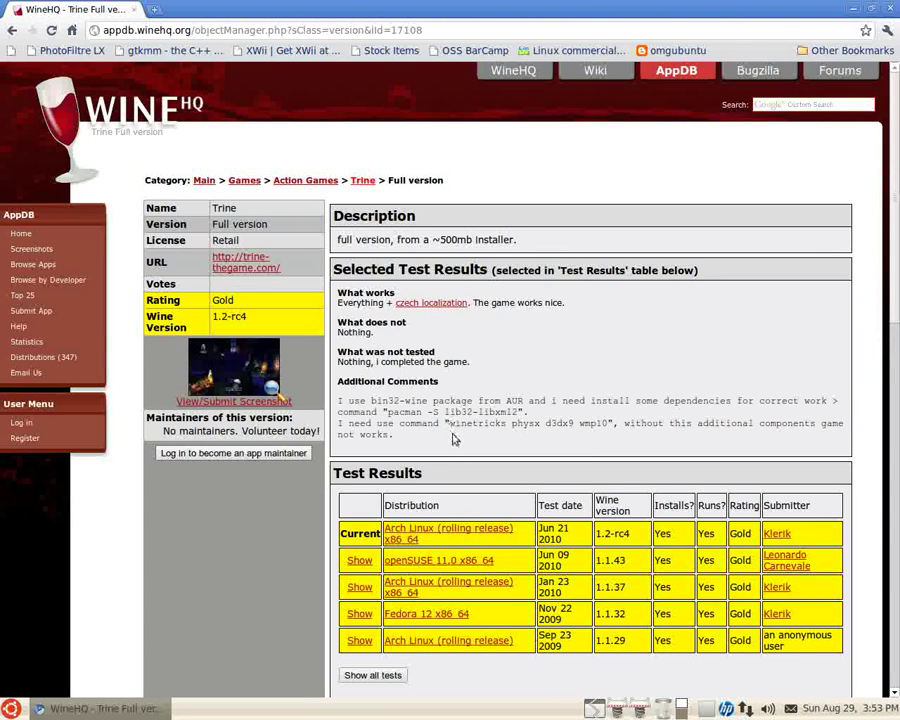
drag(448, 423, 609, 425)
click(470, 444)
drag(514, 424, 606, 424)
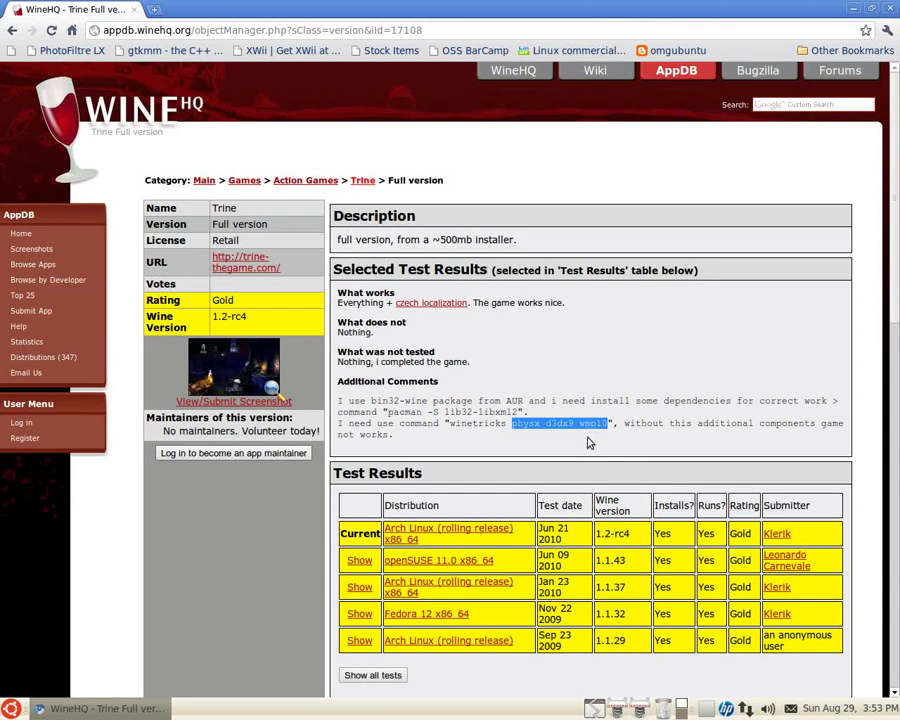
click(587, 438)
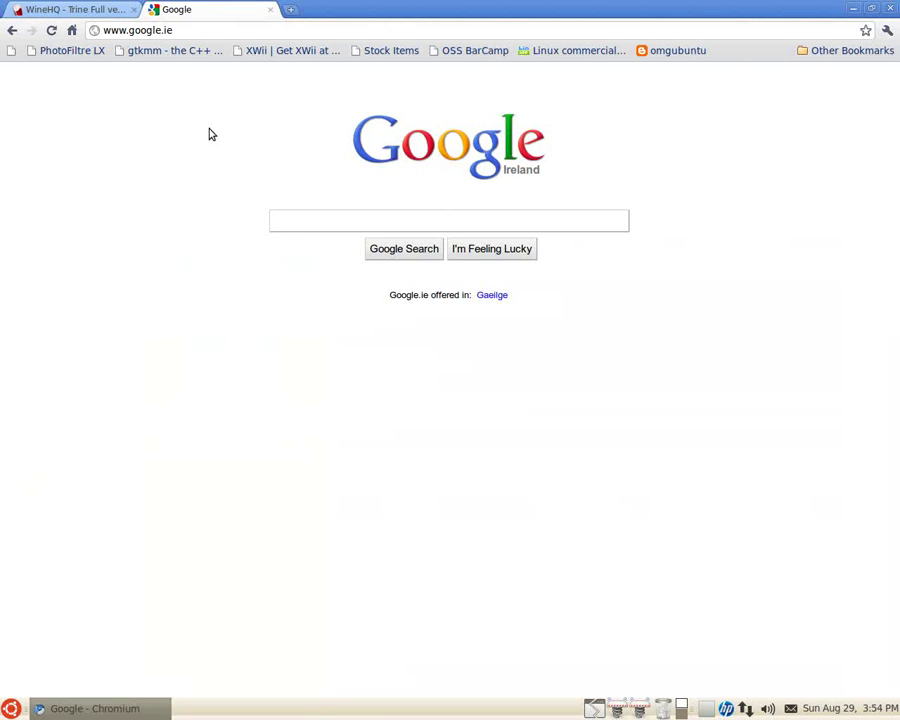
text(winetrick)
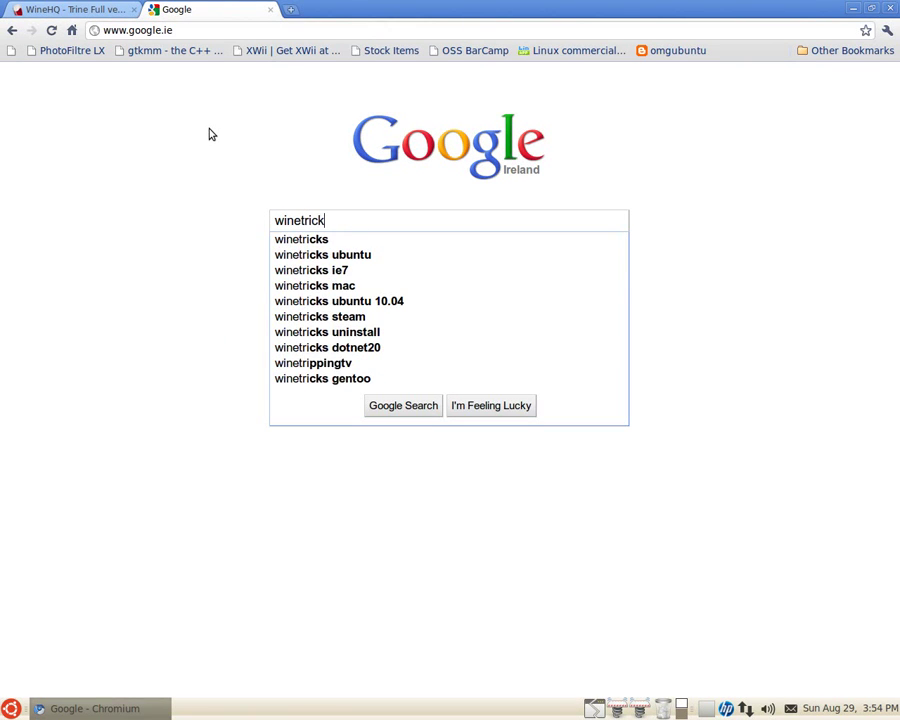
text(s)
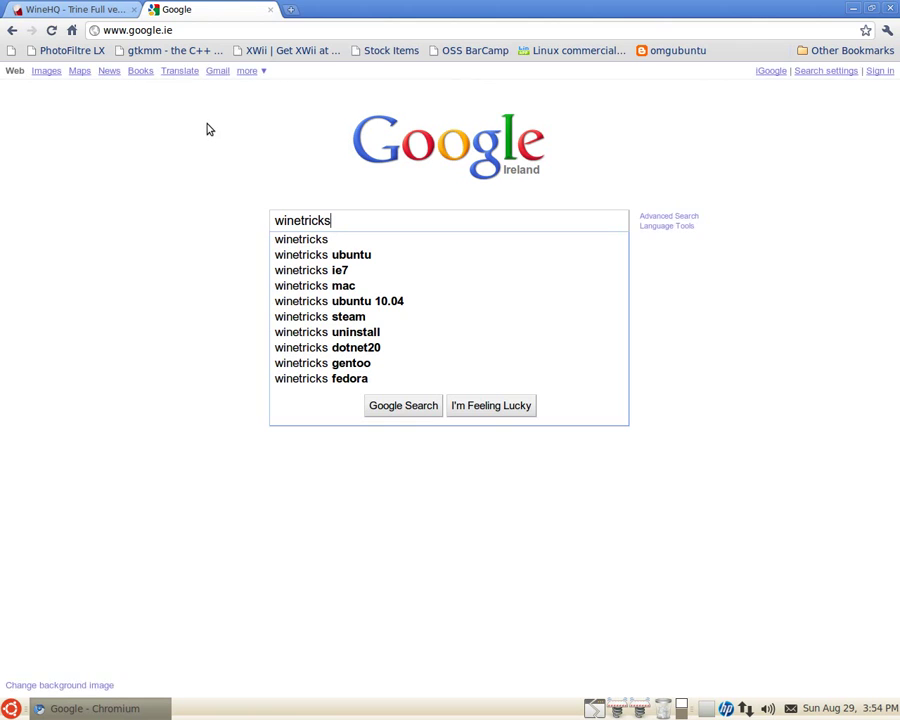
key(Return)
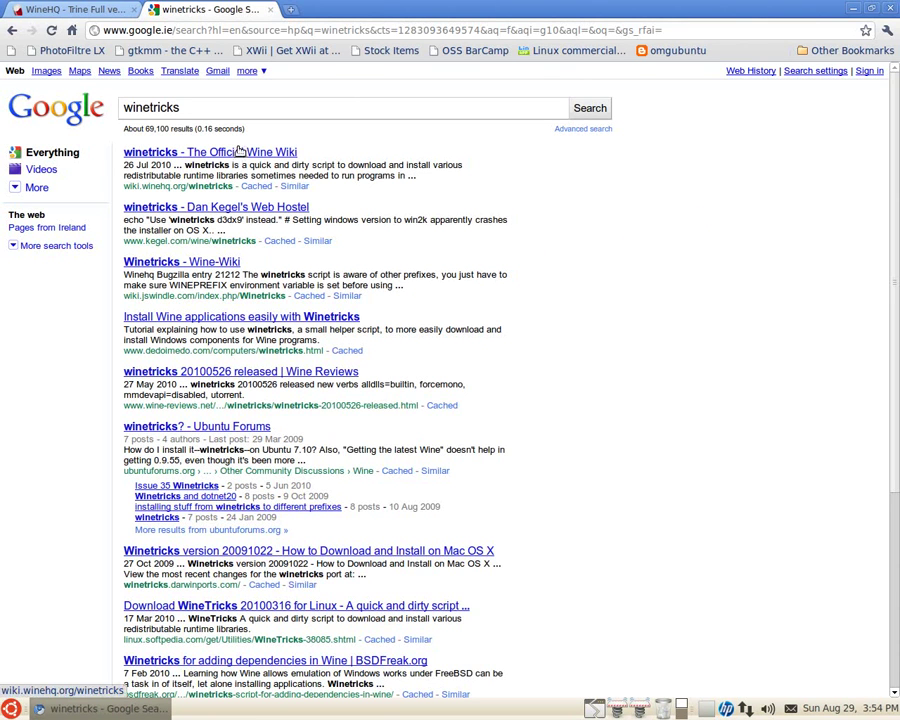
click(305, 208)
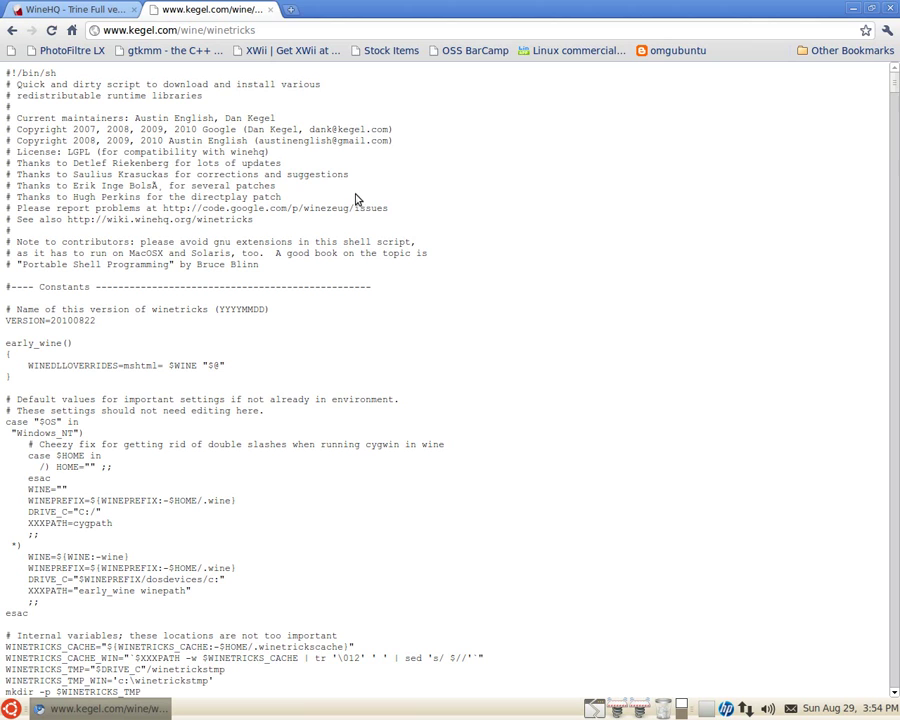
key(ctrl+a)
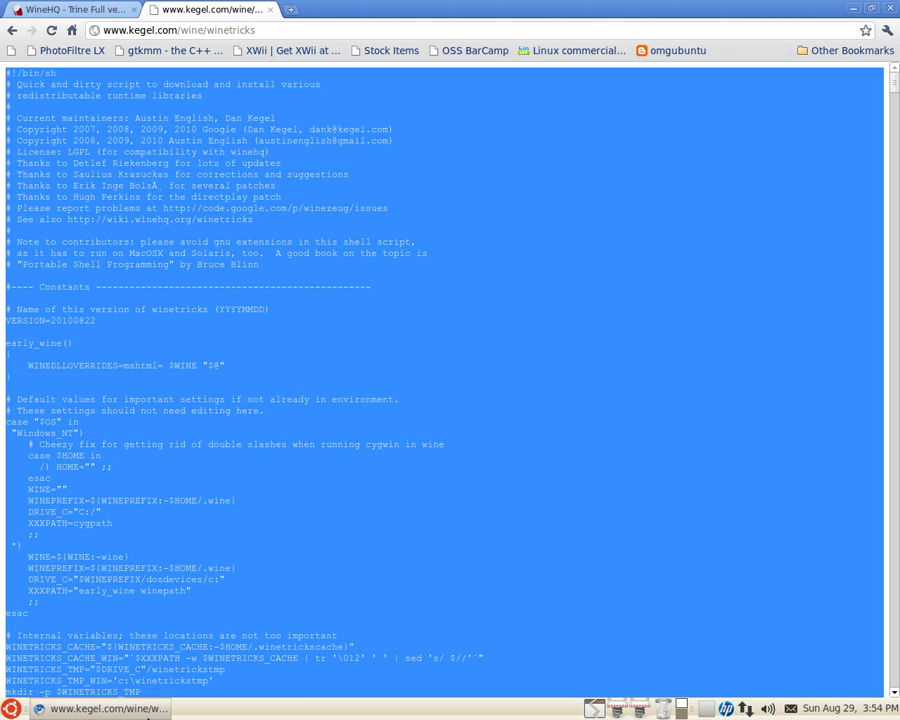
- Minimize the browser and create an empty file named winetricks.sh on the desktop
click(140, 712)
right_click(165, 336)
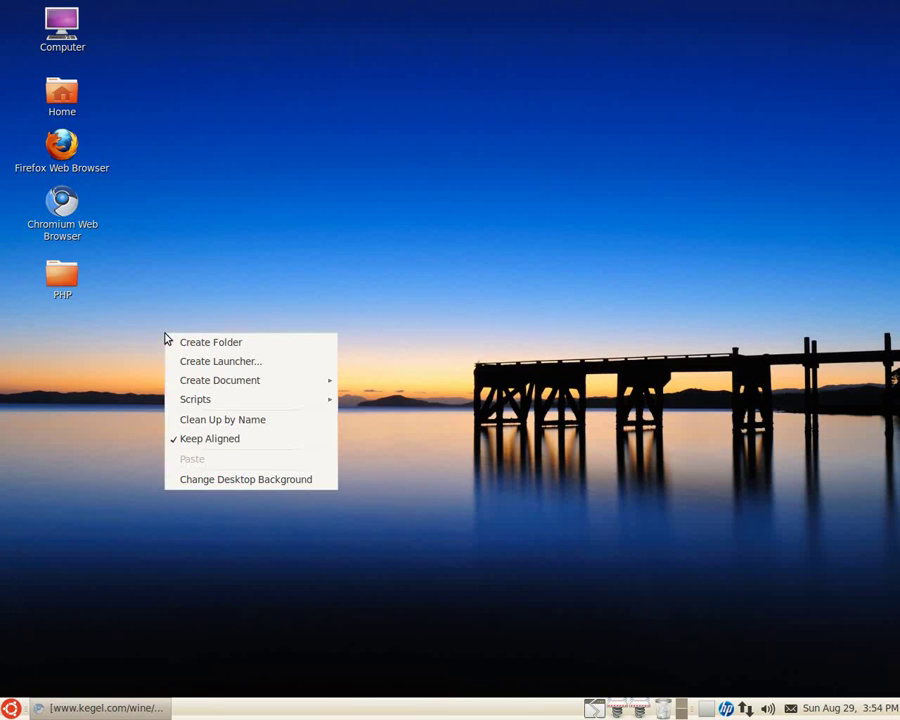
mouse_move(207, 386)
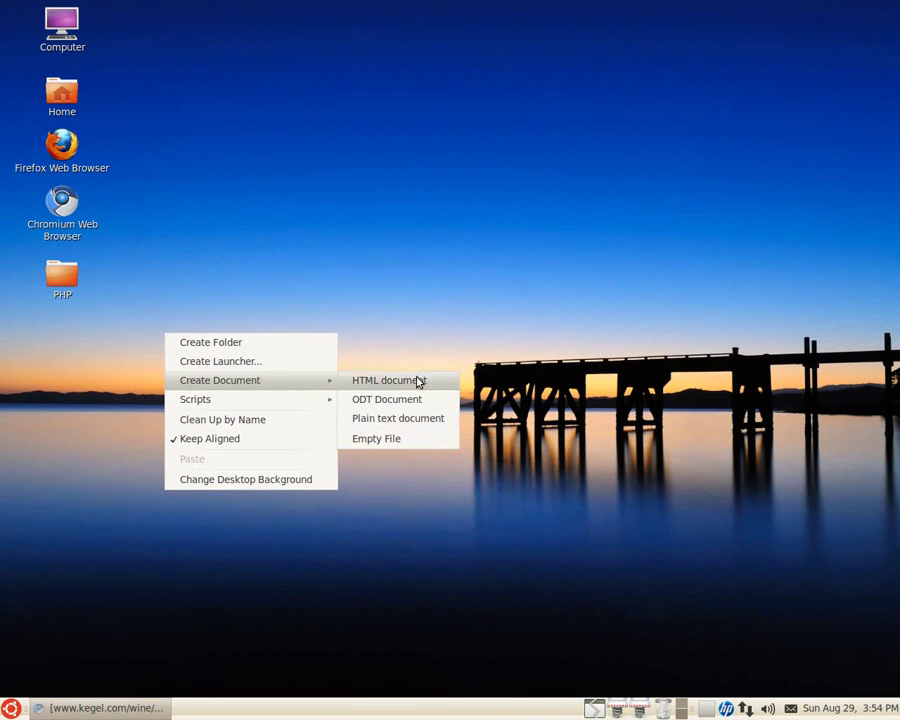
click(376, 439)
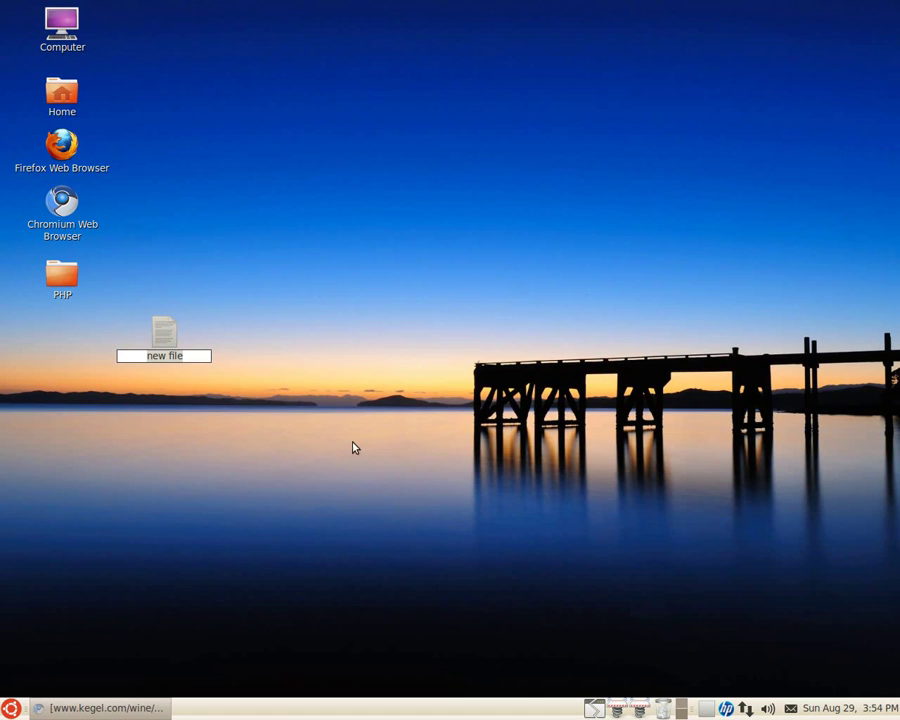
text(winetricks.sh)
key(Return)
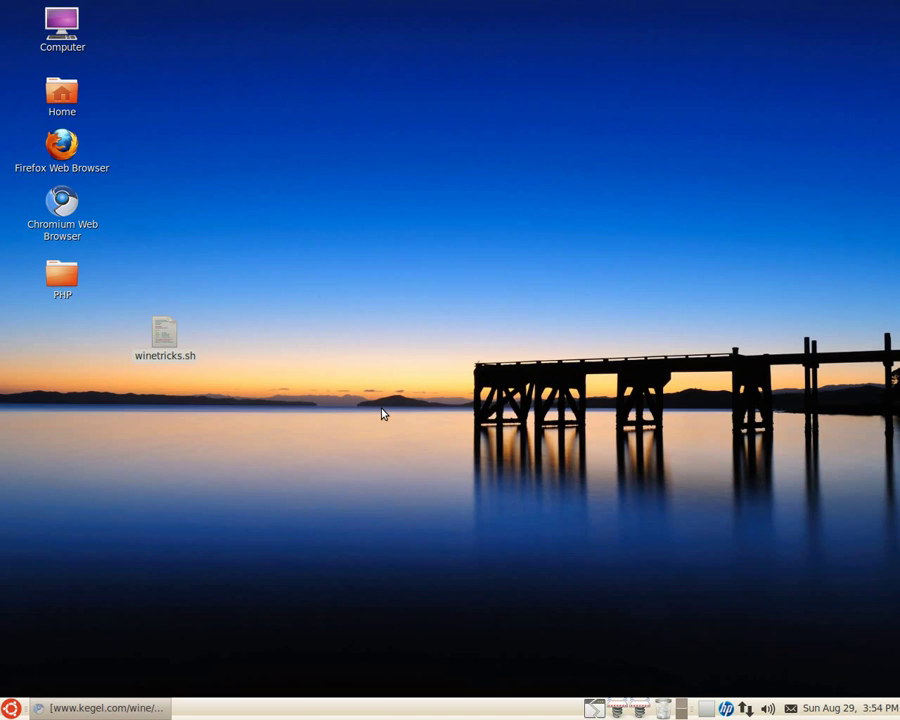
- Open winetricks.sh in gedit, paste the copied script into it, save the file and close the editor
key(Return)
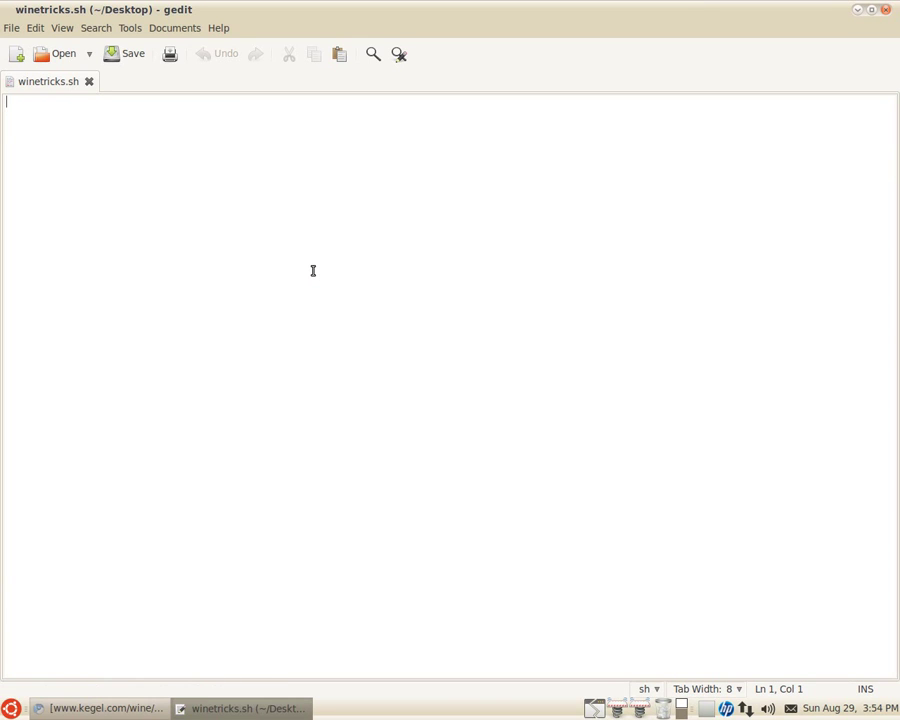
right_click(277, 175)
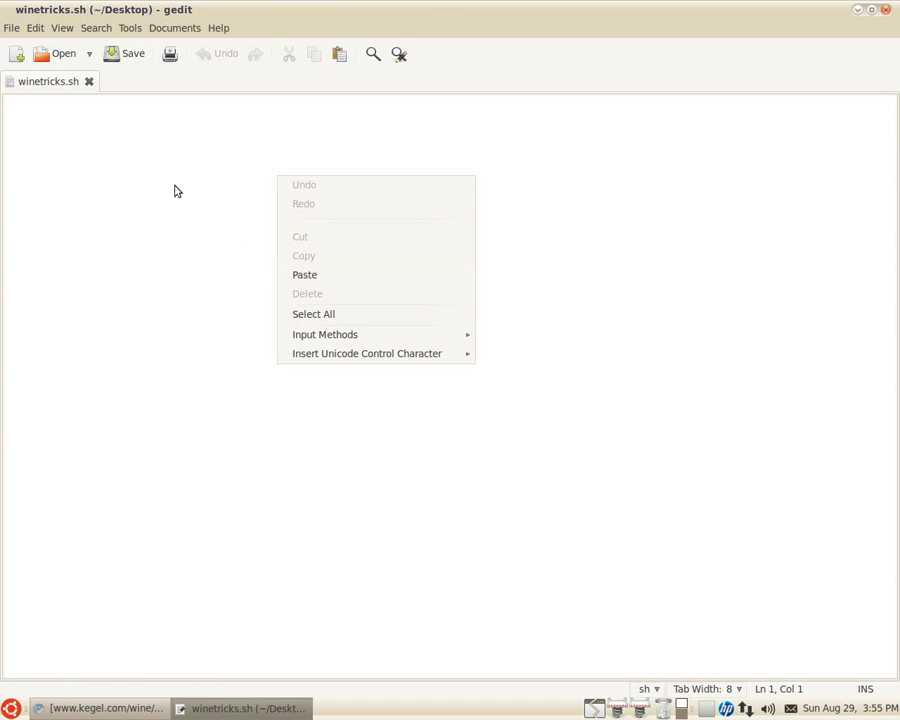
click(231, 203)
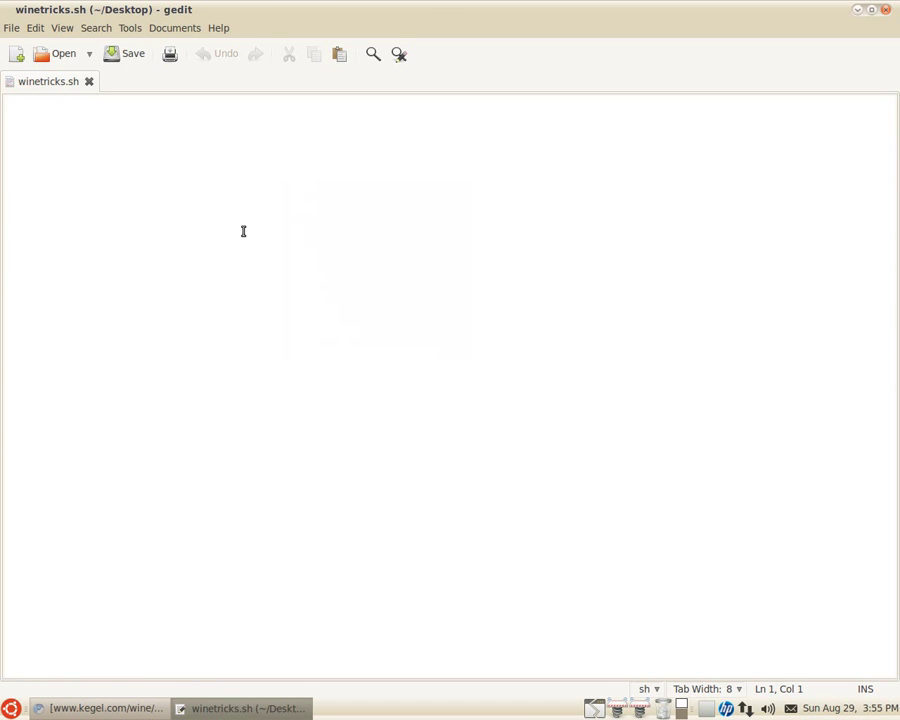
key(ctrl+v)
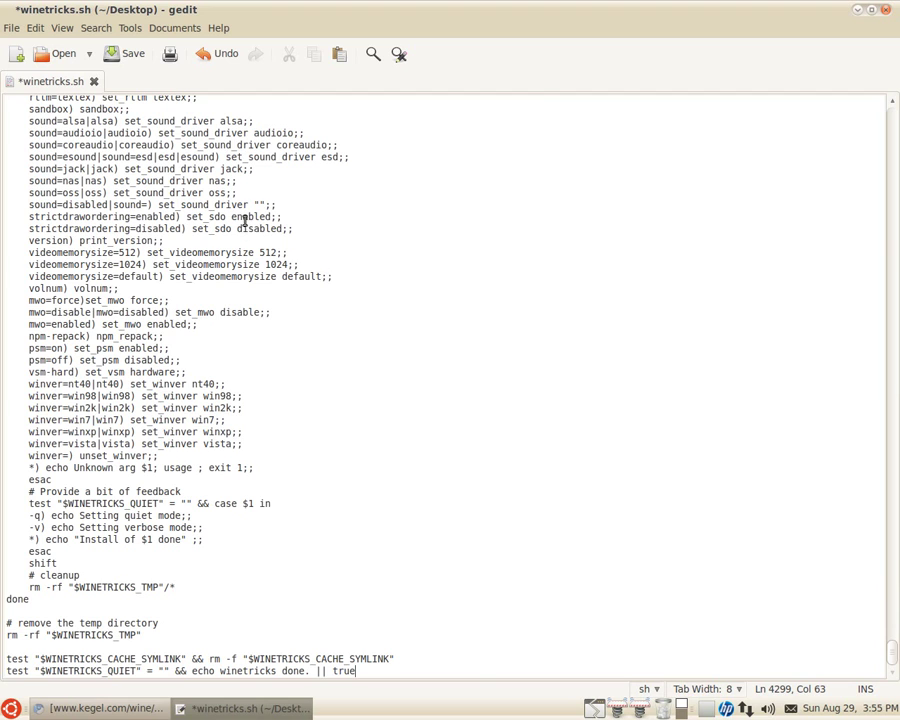
click(133, 61)
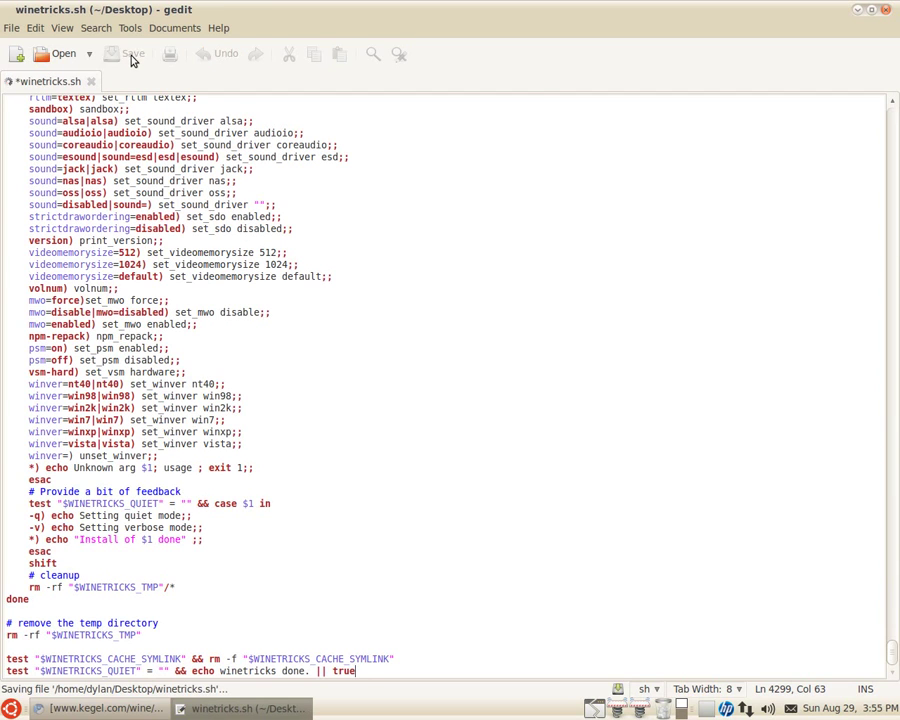
click(886, 10)
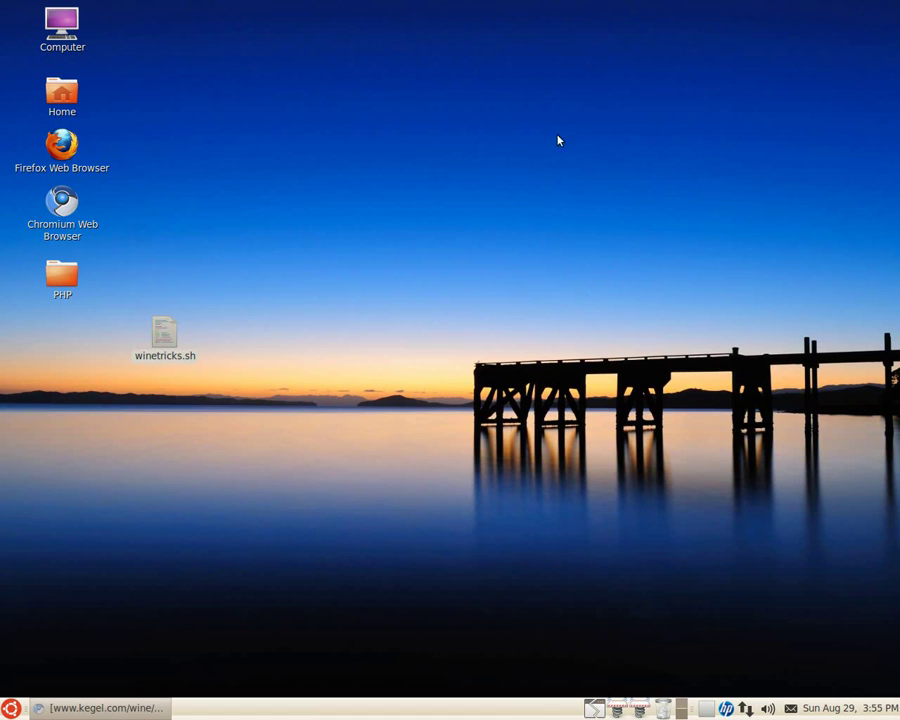
- Allow winetricks.sh to be executed as a program and place its icon below the PHP folder on the desktop
right_click(166, 333)
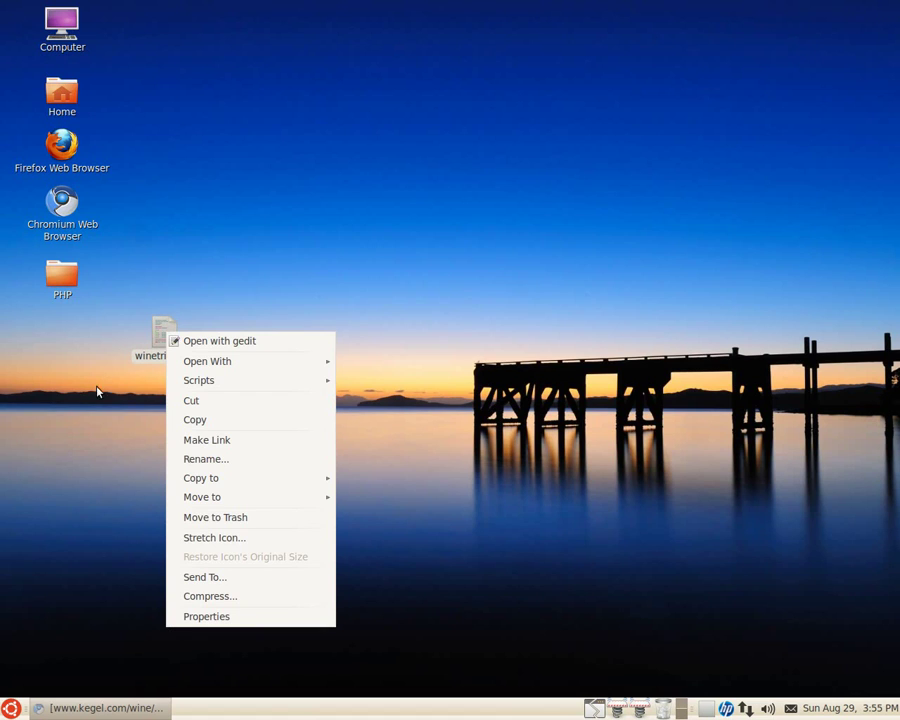
click(170, 617)
click(398, 228)
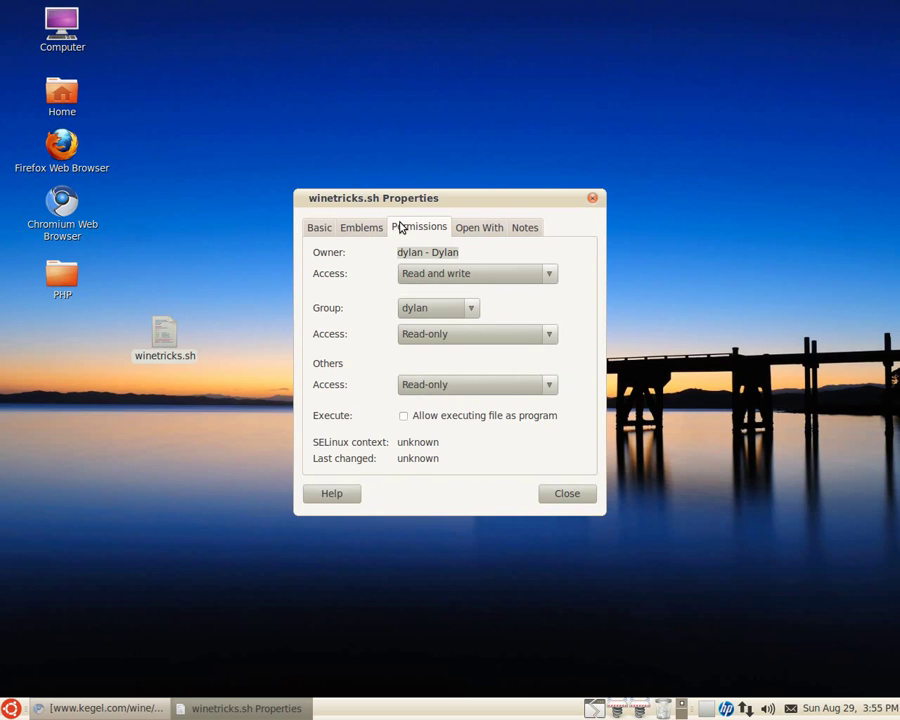
click(404, 416)
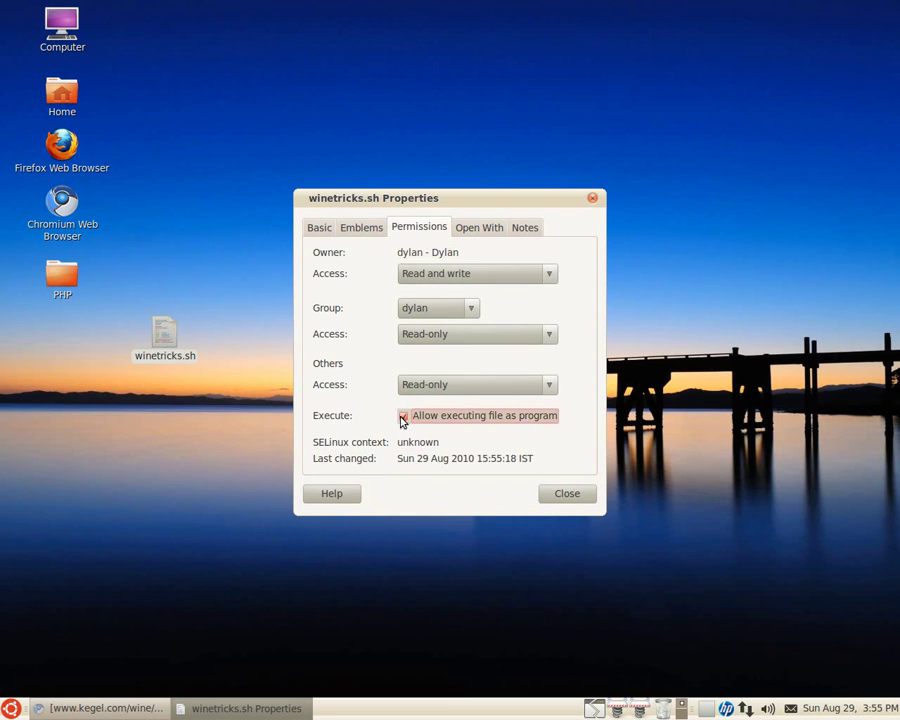
click(584, 495)
drag(160, 343, 57, 348)
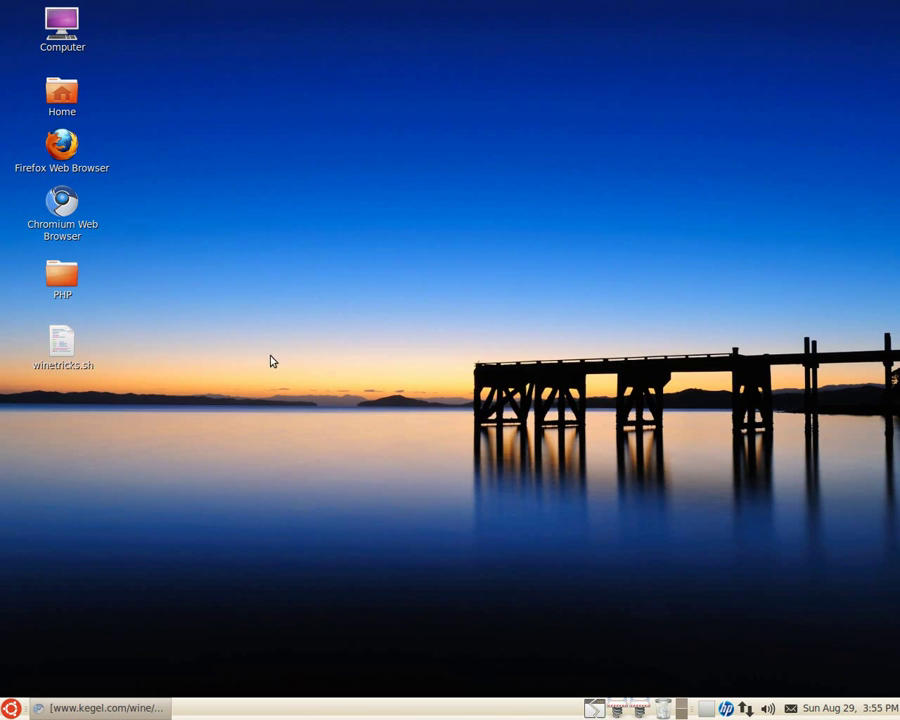
- Return to Chromium, close the winetricks script page and review the components required on the Trine page
click(105, 708)
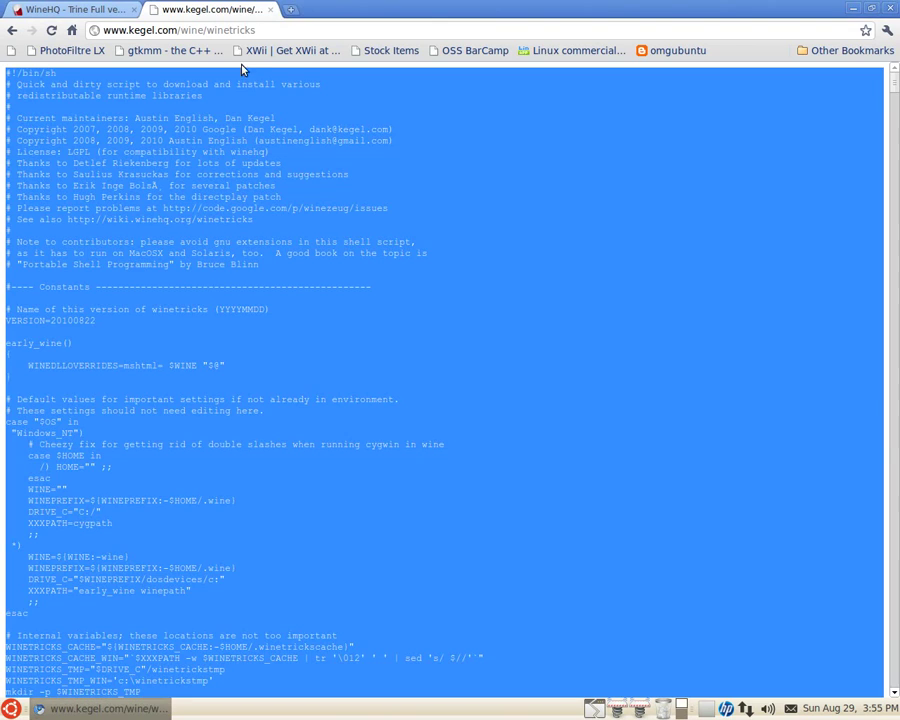
click(270, 9)
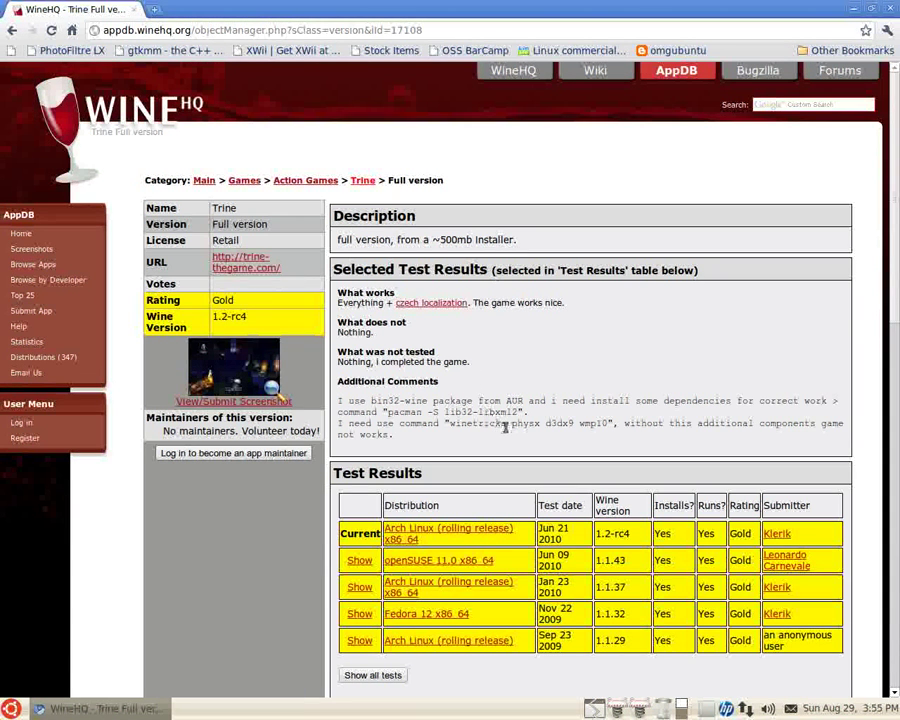
drag(511, 423, 604, 424)
click(608, 425)
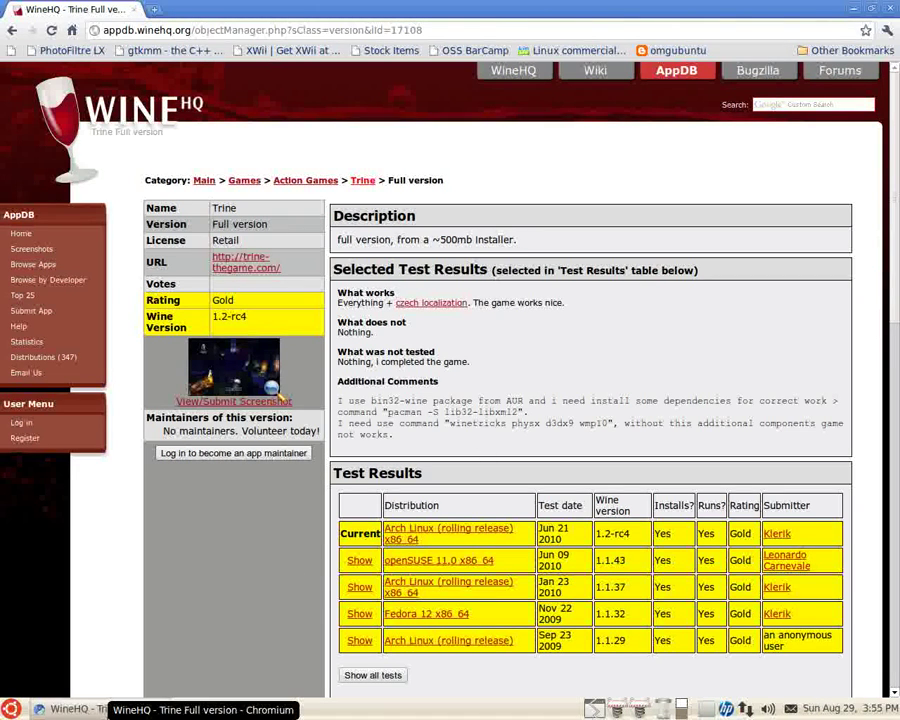
- Run winetricks.sh from the desktop and move its package selection window higher on the screen
click(90, 708)
double_click(68, 350)
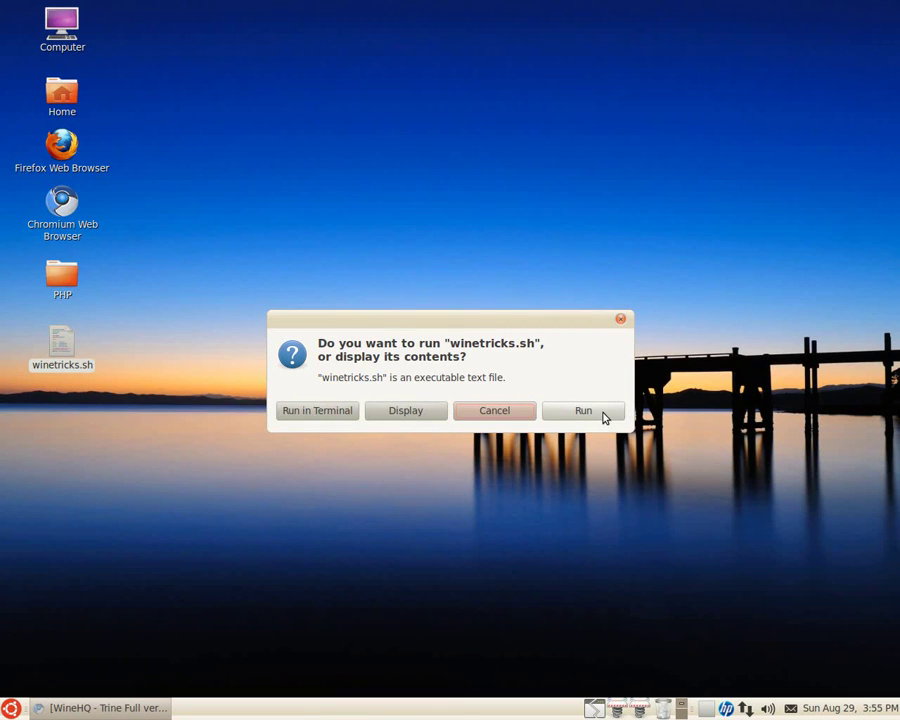
click(602, 416)
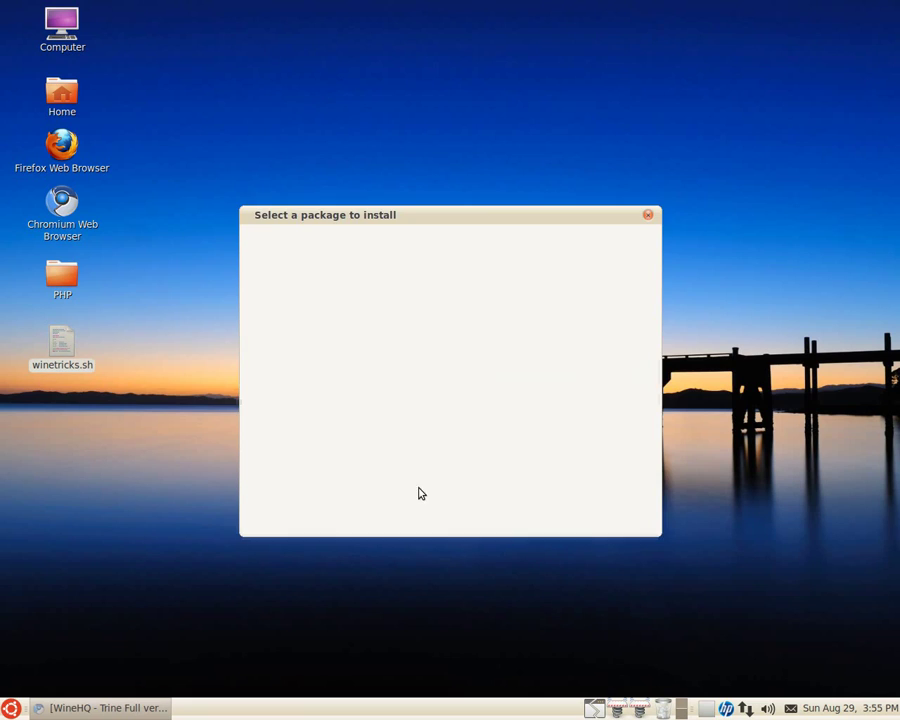
drag(434, 216, 423, 123)
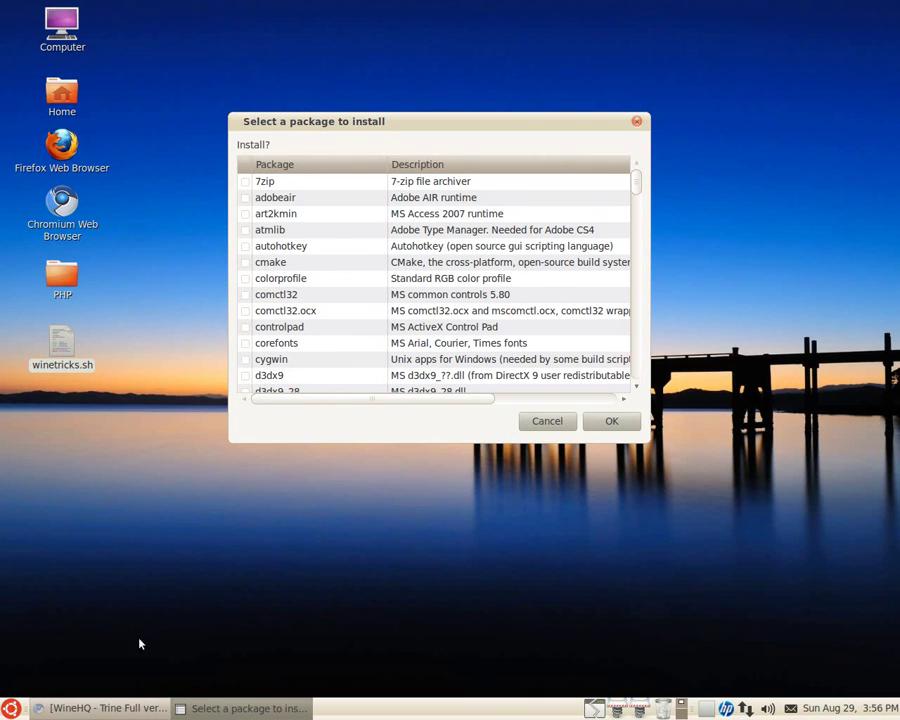
- Check the d3dx9 component name in the Trine page's comments and return to the winetricks package list
click(110, 708)
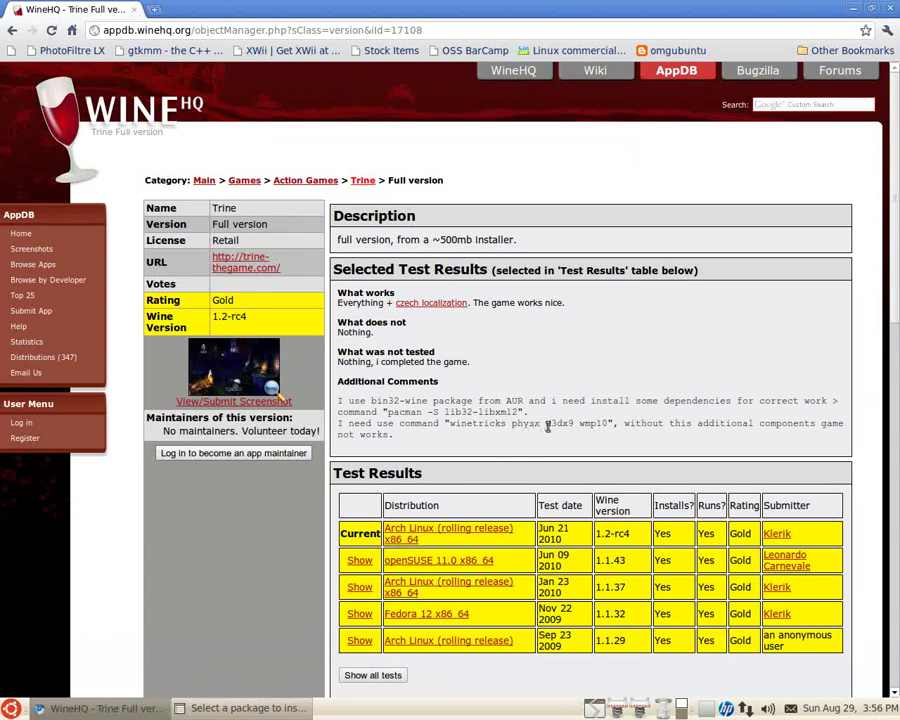
drag(549, 423, 575, 424)
click(240, 708)
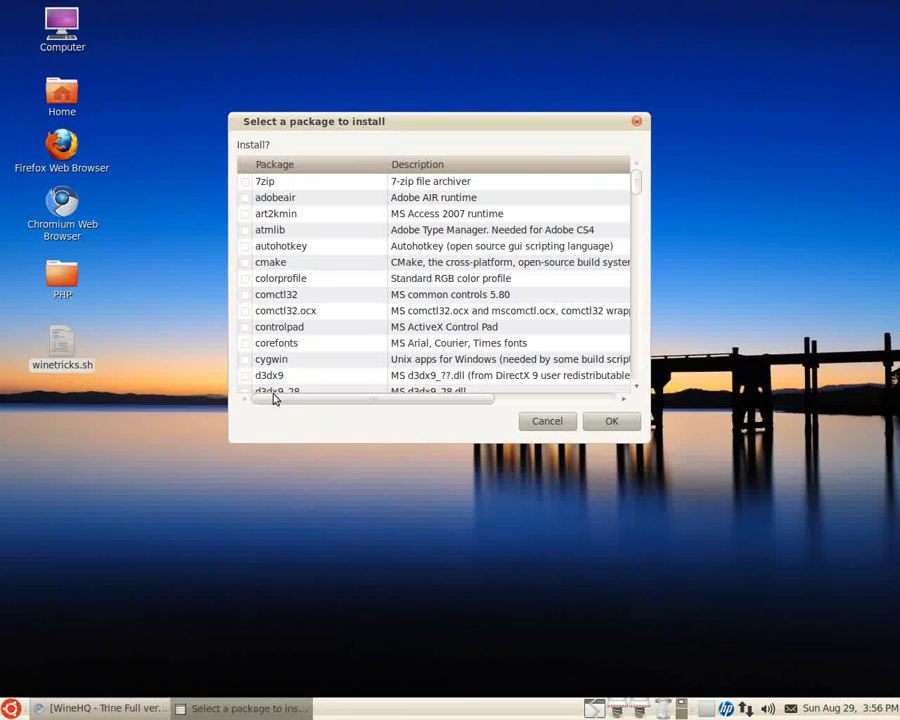
- Mark the d3dx9 package for installation and check the remaining component names in the Trine page's comments
click(245, 378)
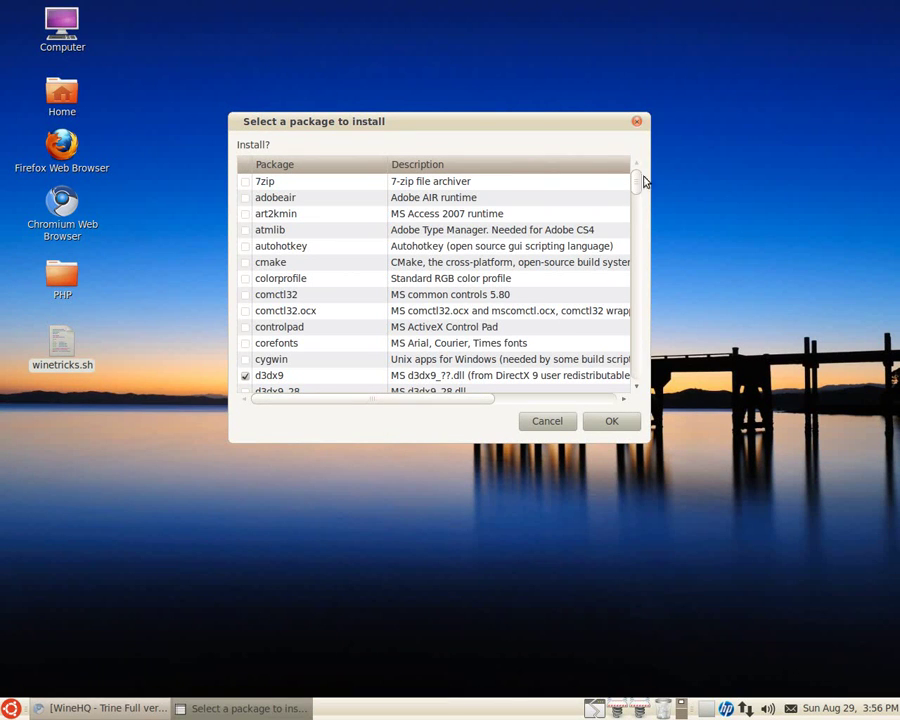
drag(639, 185, 628, 208)
click(97, 708)
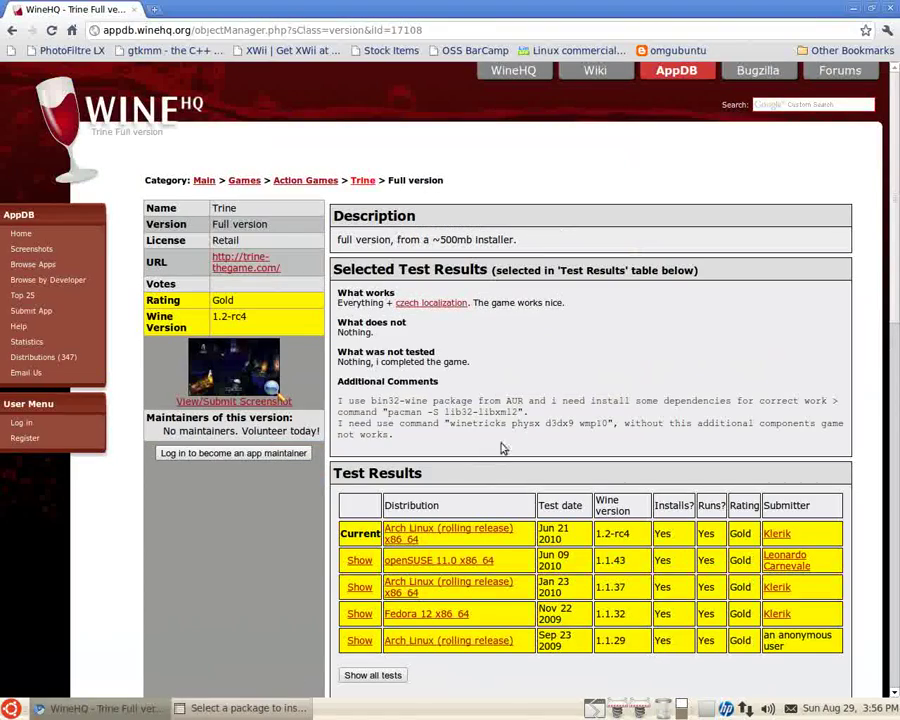
click(97, 708)
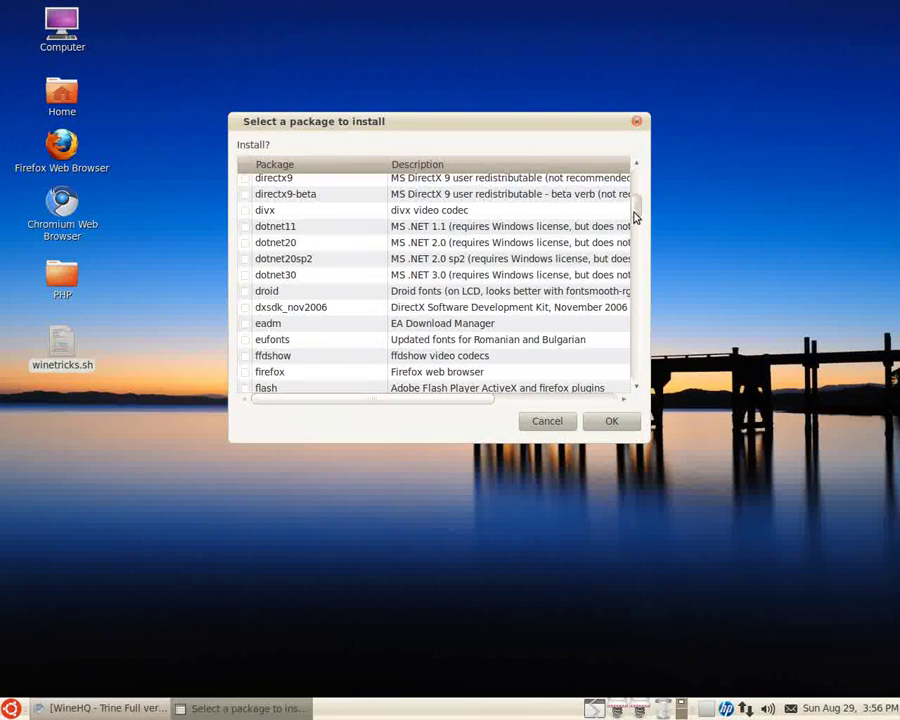
- Mark the physx and wmp10 packages as well, and dismiss the package selection without installing anything
drag(634, 217, 610, 279)
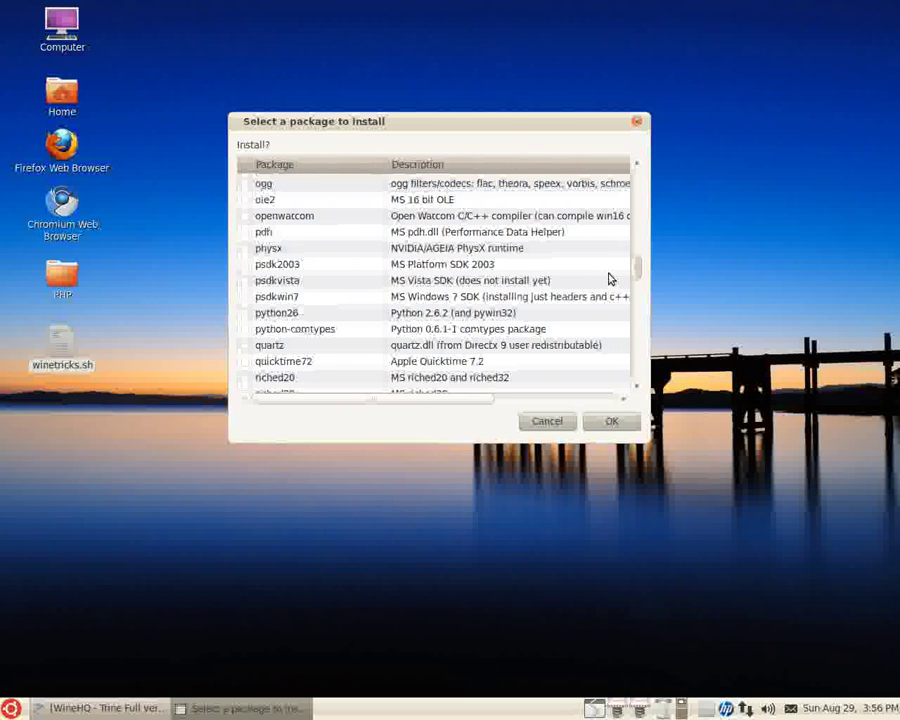
click(246, 249)
drag(635, 283, 568, 333)
click(247, 270)
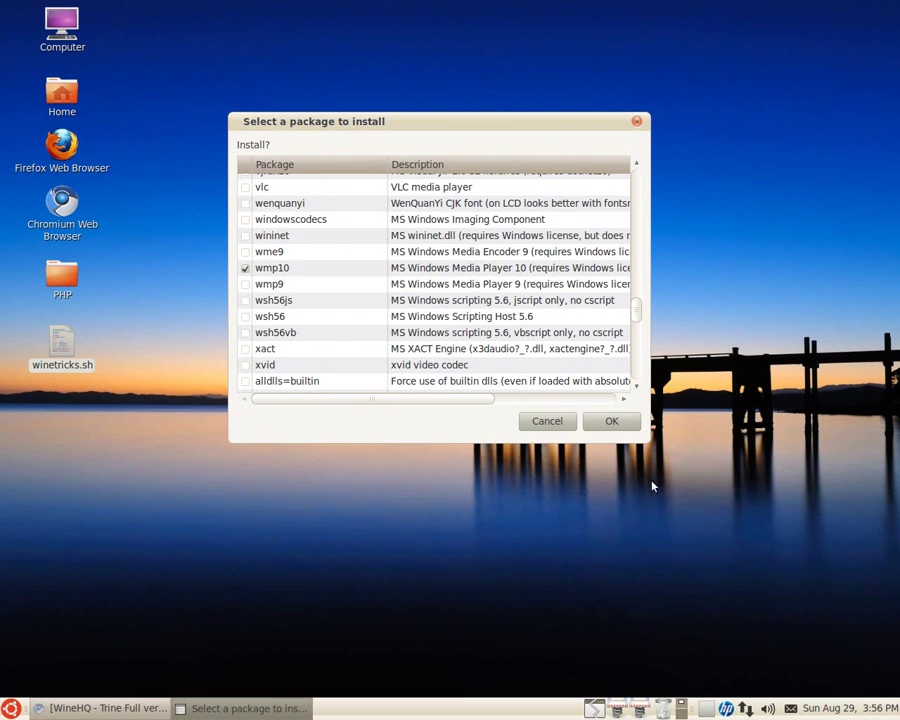
click(536, 424)
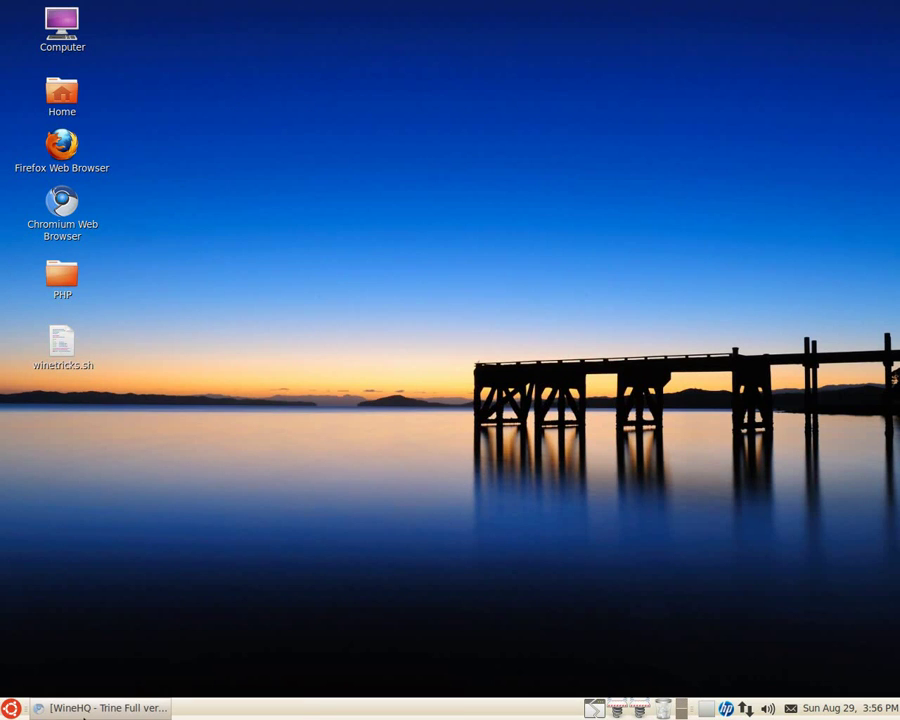
- Switch to Chromium, view the WineHQ home page from the Trine page and close the browser
click(82, 708)
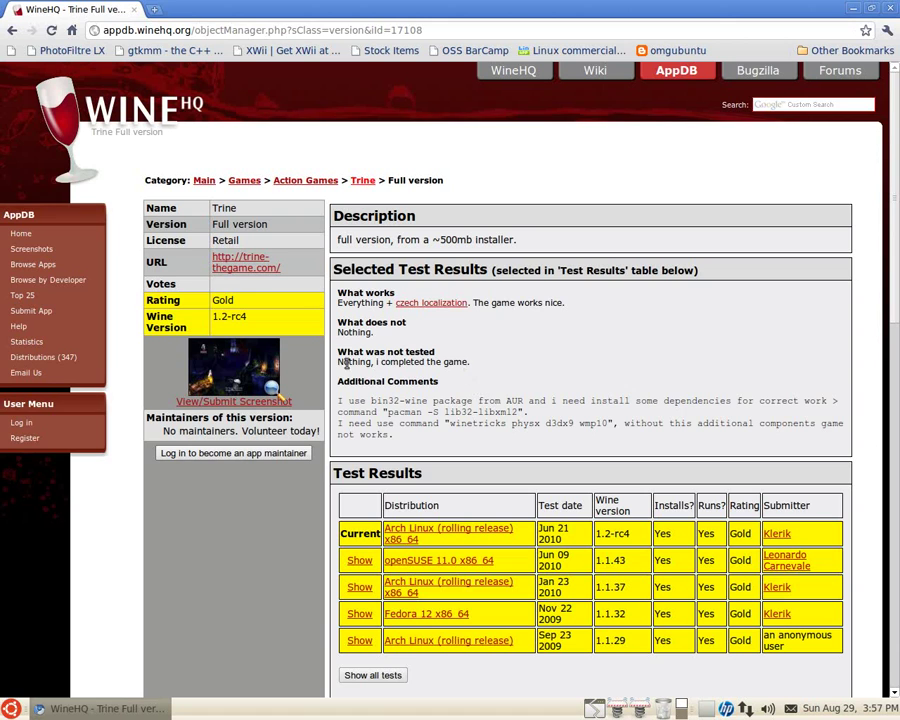
click(511, 72)
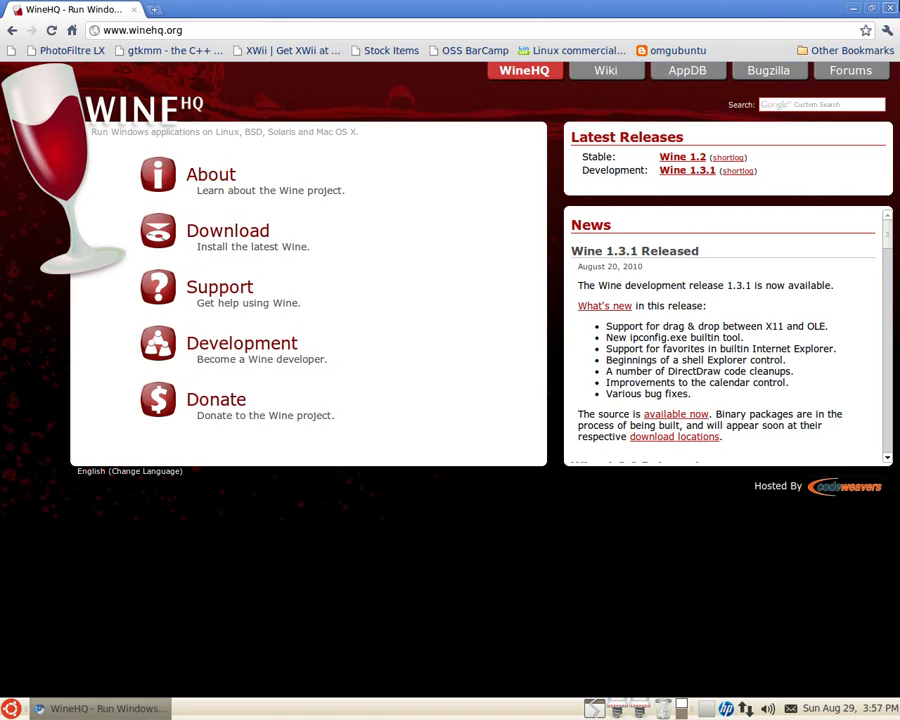
click(889, 7)
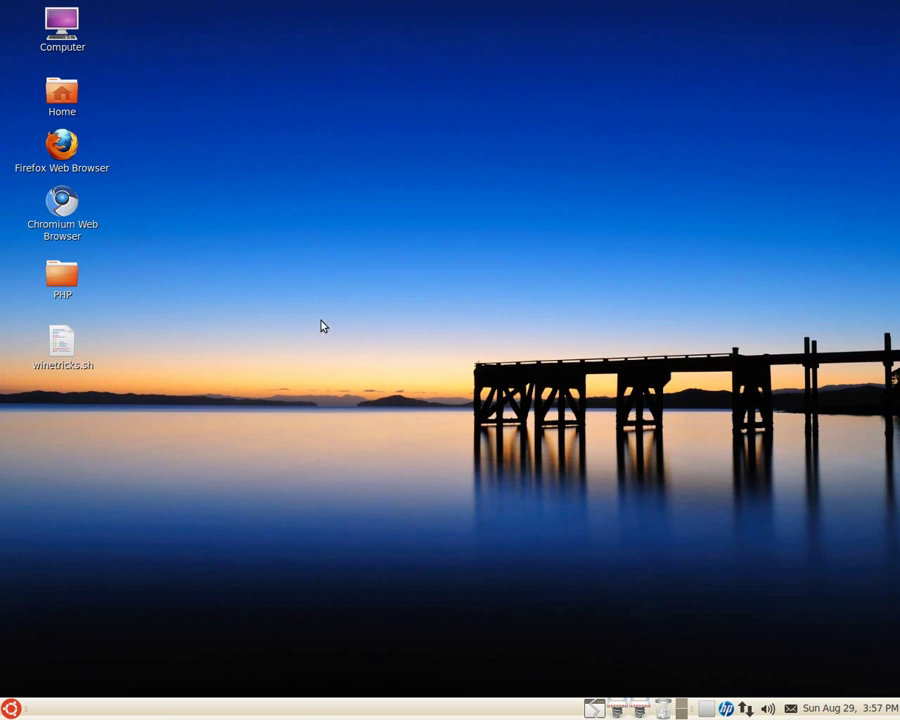